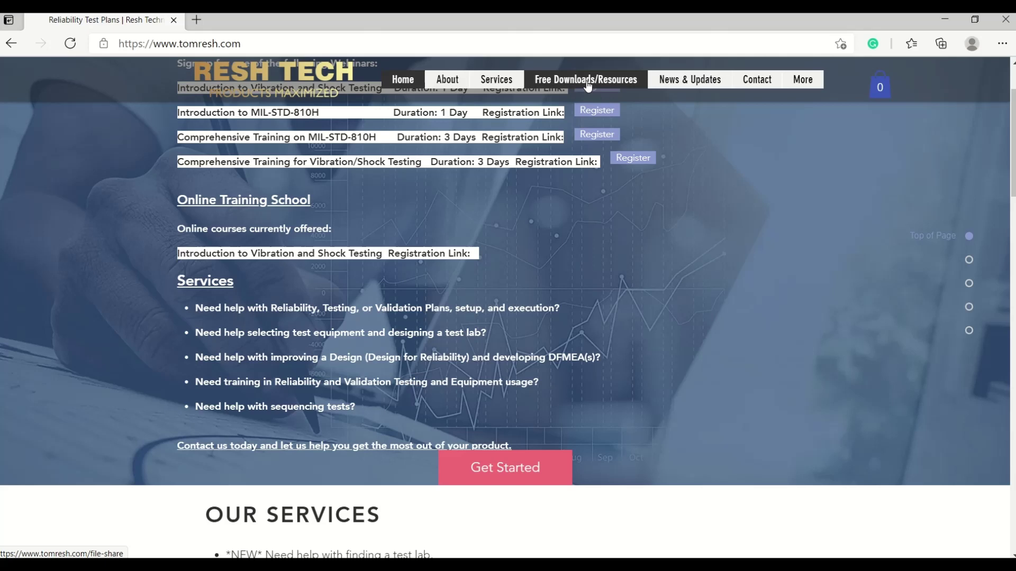
# - Scroll down the Resh Tech homepage through its list of nine services
pyautogui.scroll(2, 465, 206)
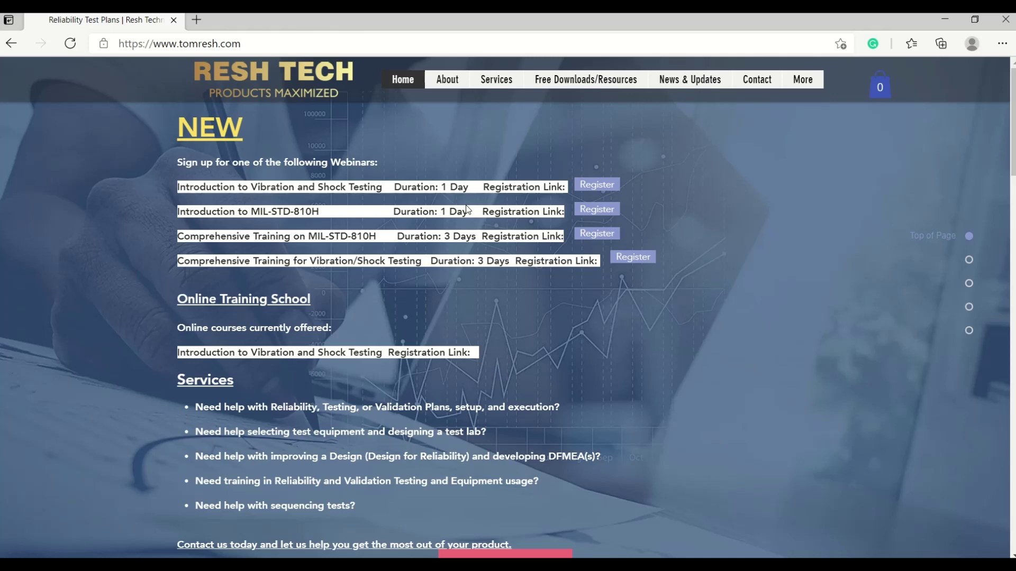
pyautogui.scroll(-2, 466, 209)
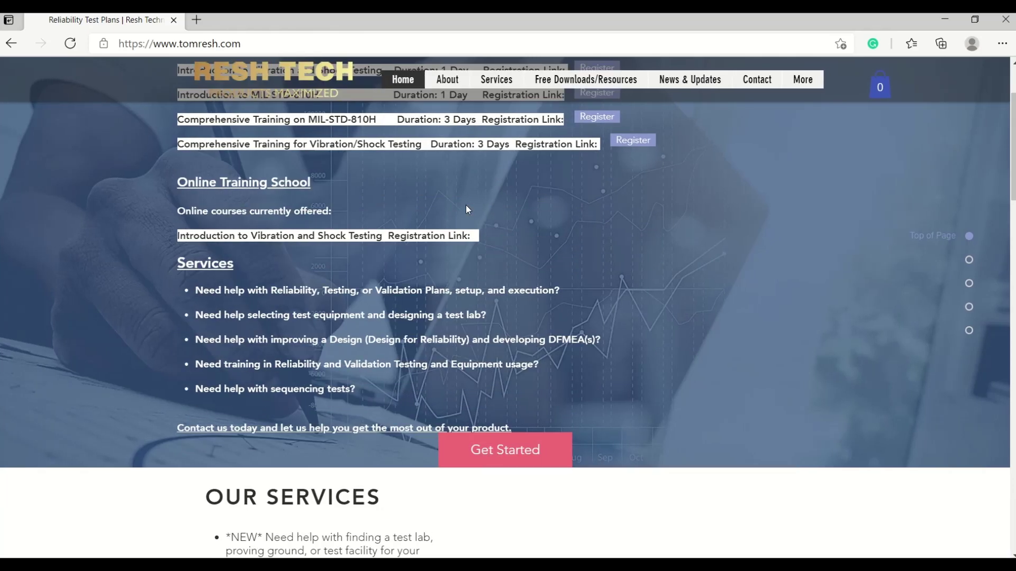
pyautogui.scroll(-3, 466, 206)
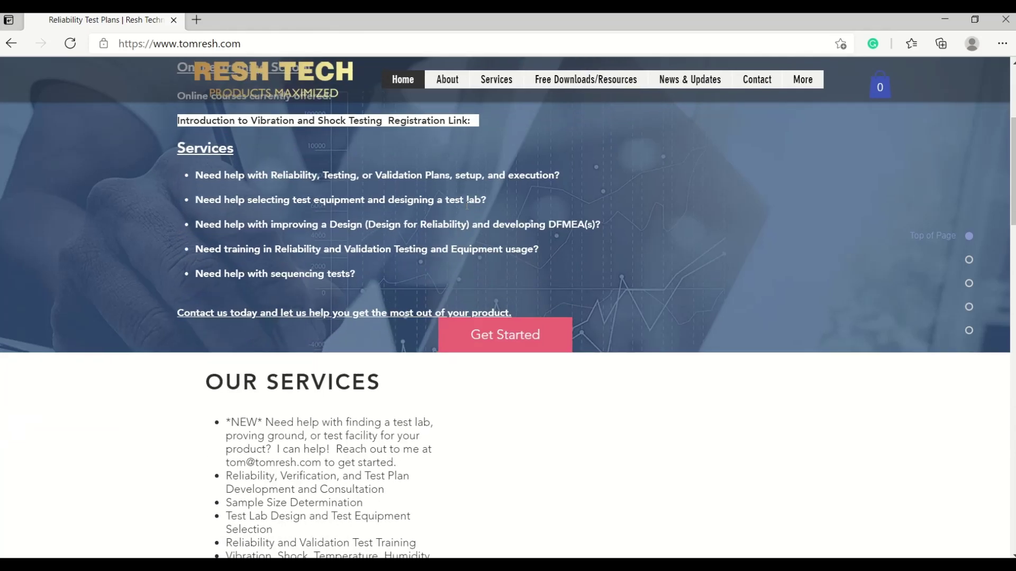
pyautogui.scroll(-2, 467, 209)
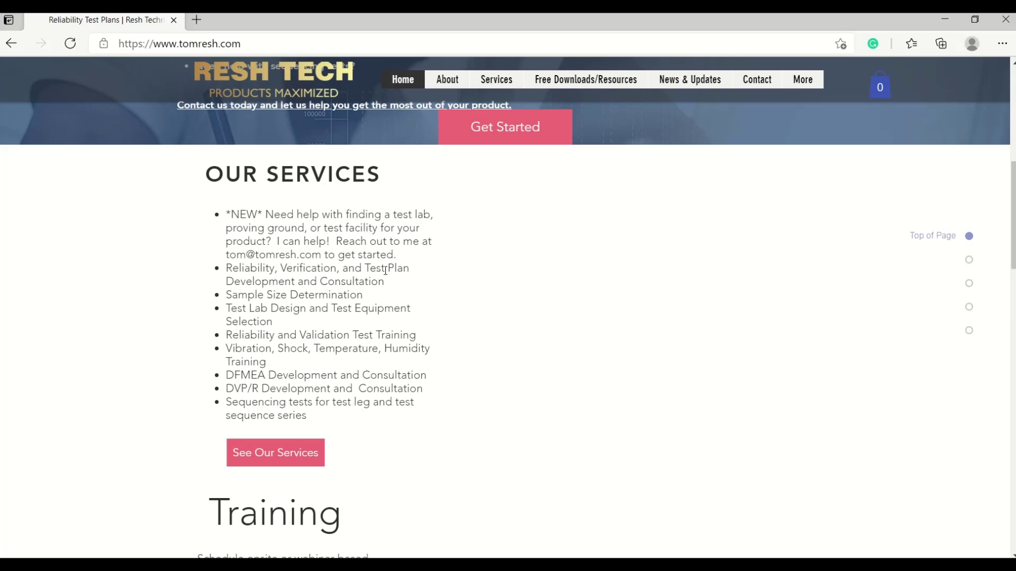
pyautogui.scroll(-1, 295, 321)
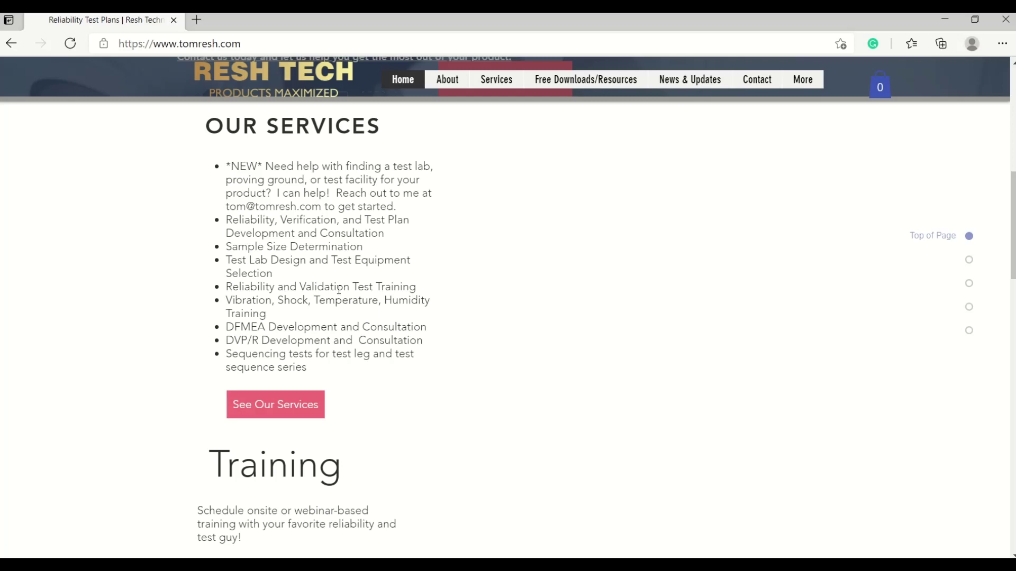
# - Go to the Free Downloads/Resources page and scroll its file list to the Vibration Time Compression Calculator
pyautogui.click(561, 85)
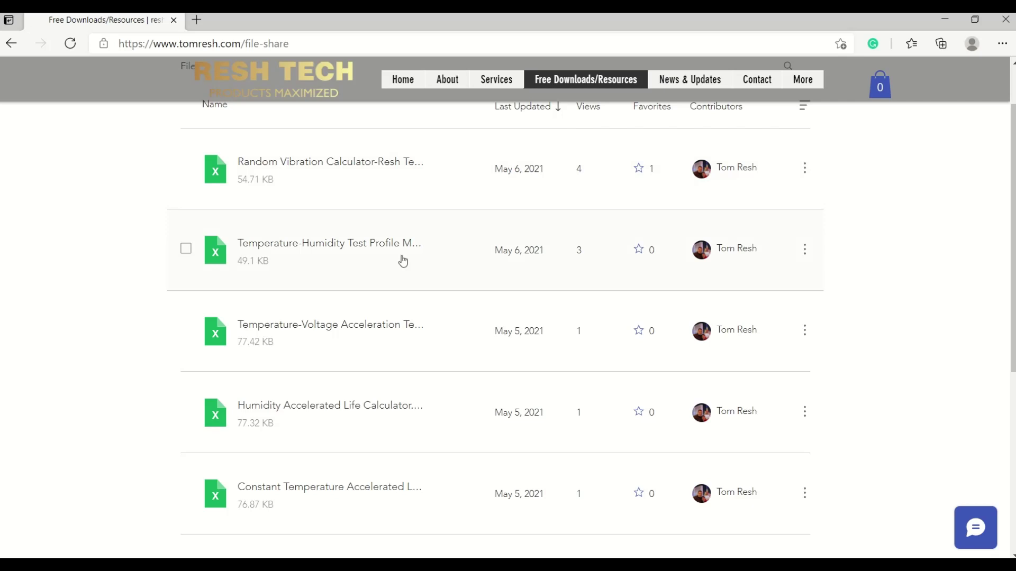
pyautogui.scroll(-2, 399, 263)
pyautogui.scroll(-4, 398, 267)
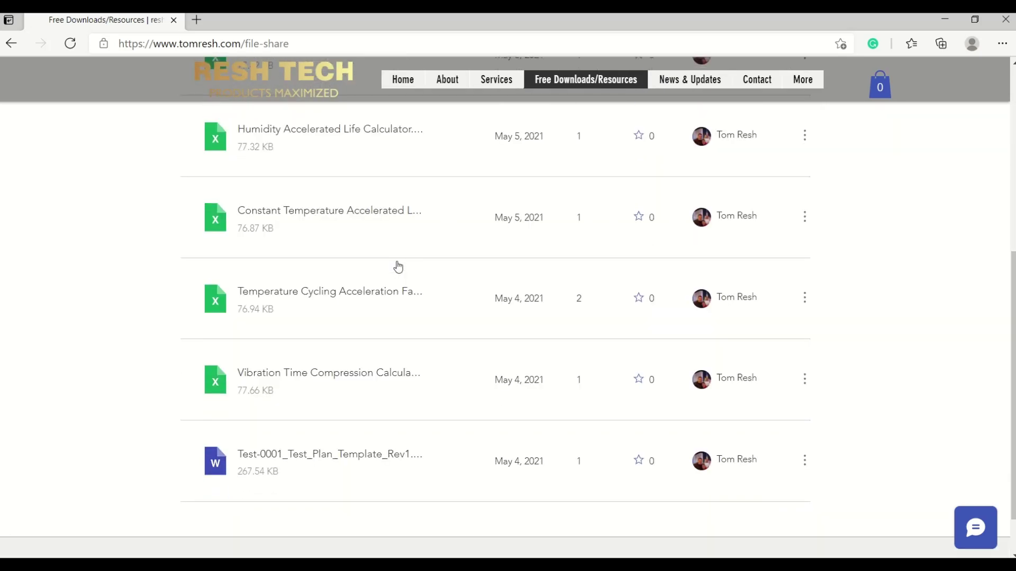
pyautogui.scroll(3, 397, 266)
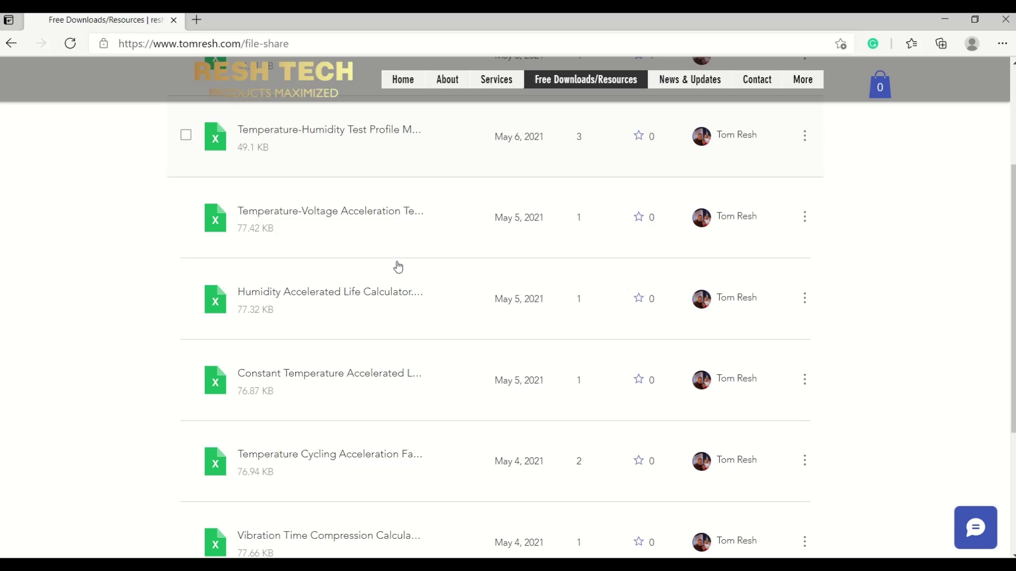
pyautogui.scroll(-1, 398, 266)
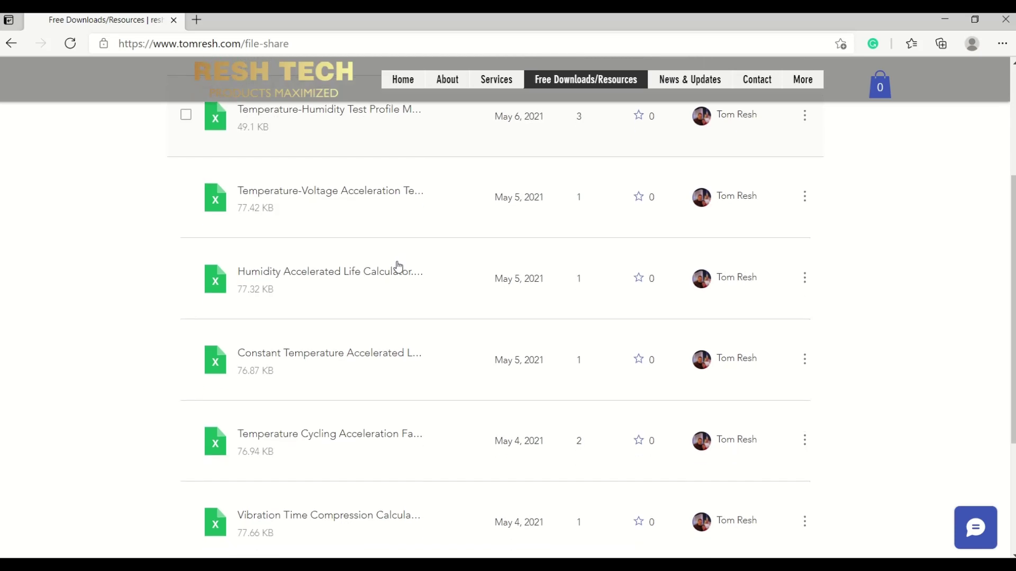
pyautogui.scroll(-3, 398, 266)
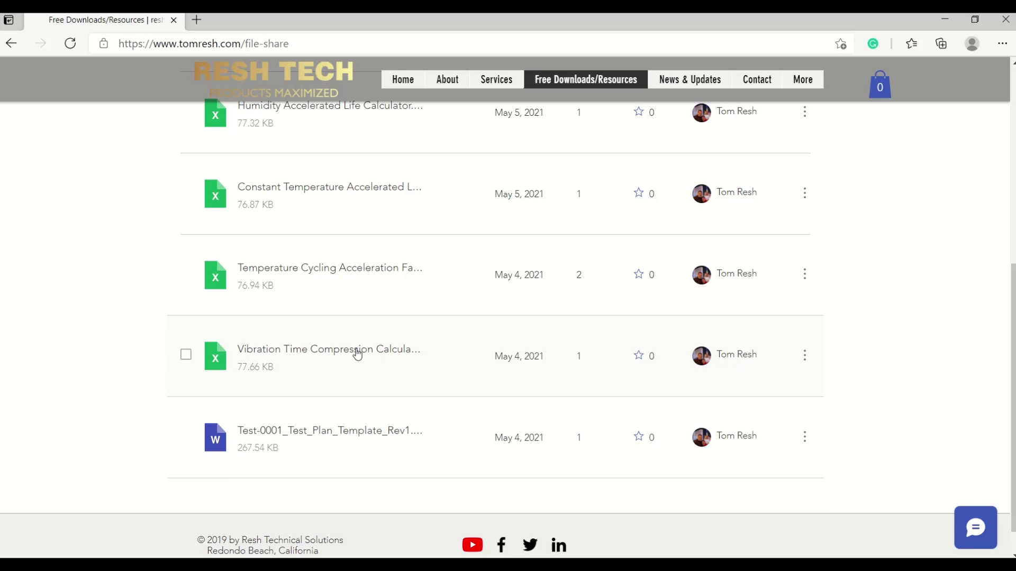
# - Get Vibration Time Compression Calculator.xlsx by signing up with Facebook and continuing
pyautogui.click(357, 354)
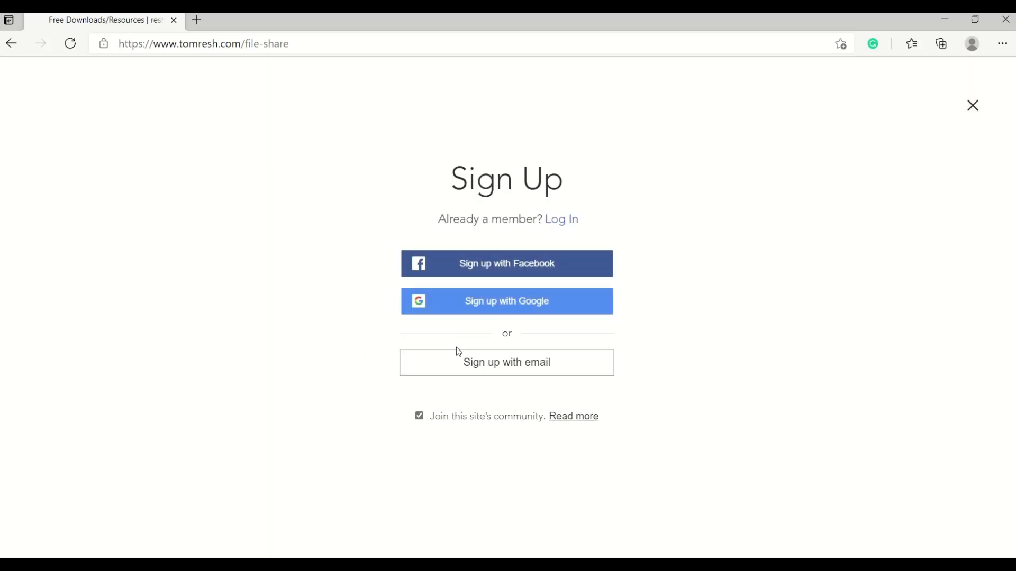
pyautogui.click(513, 274)
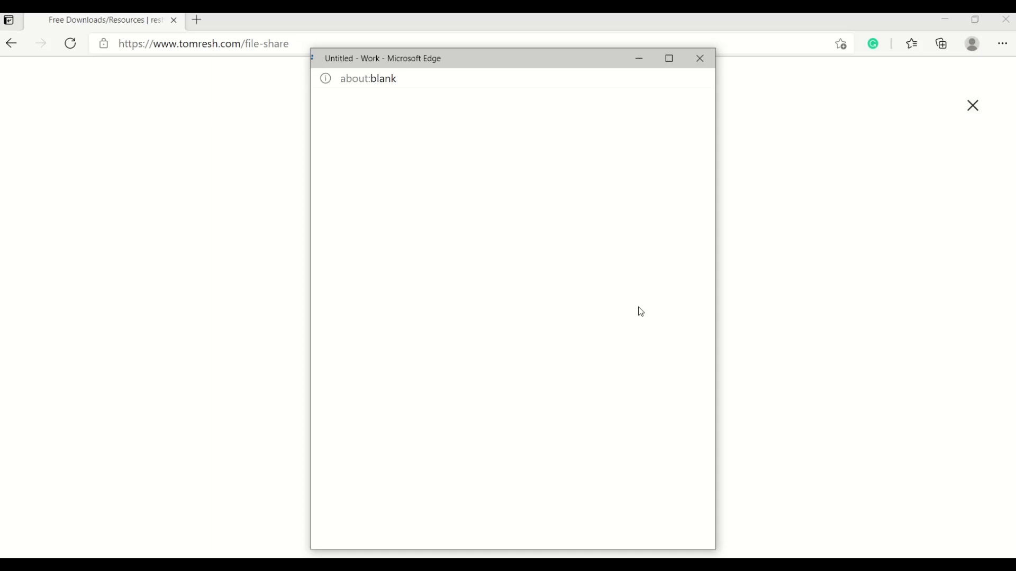
pyautogui.click(510, 412)
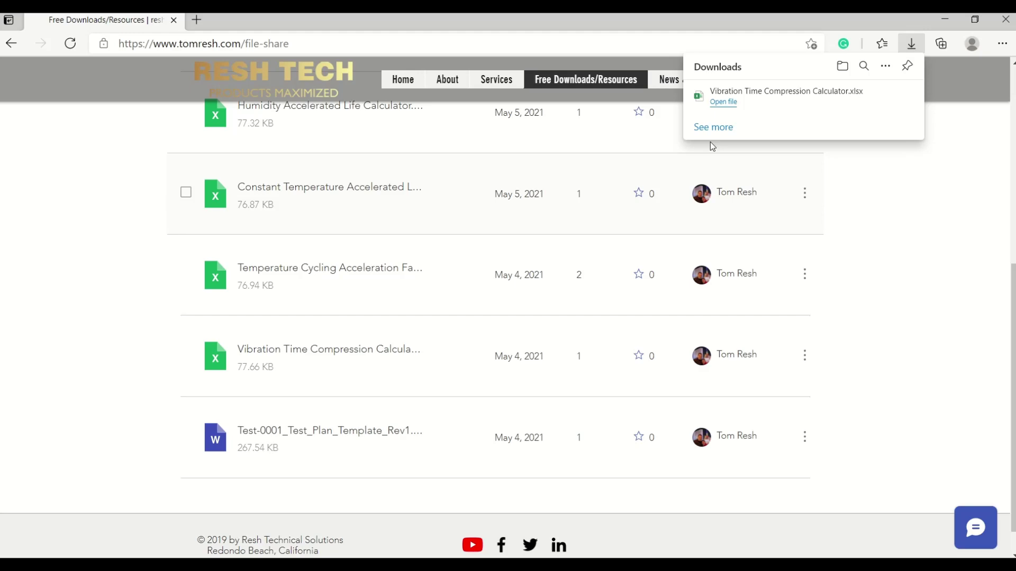
# - Open the downloaded calculator workbook and select the row 6 description on its Instructions sheet
pyautogui.click(717, 104)
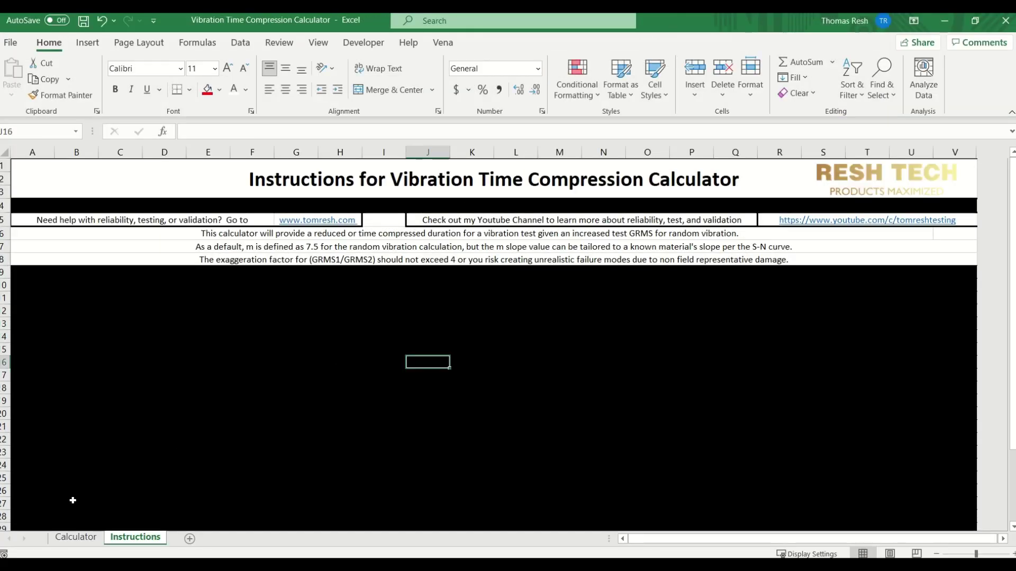
pyautogui.click(69, 538)
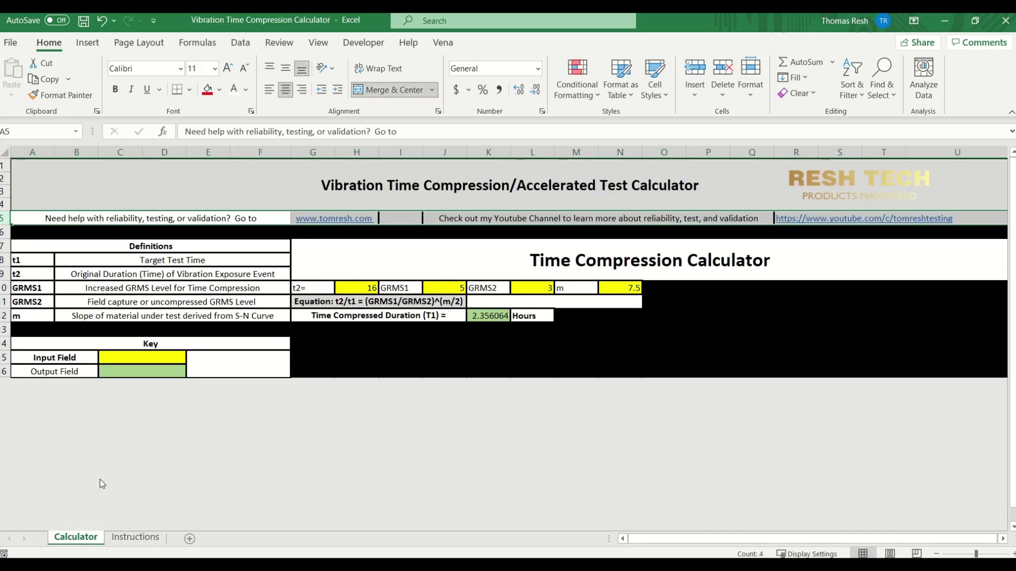
pyautogui.click(133, 538)
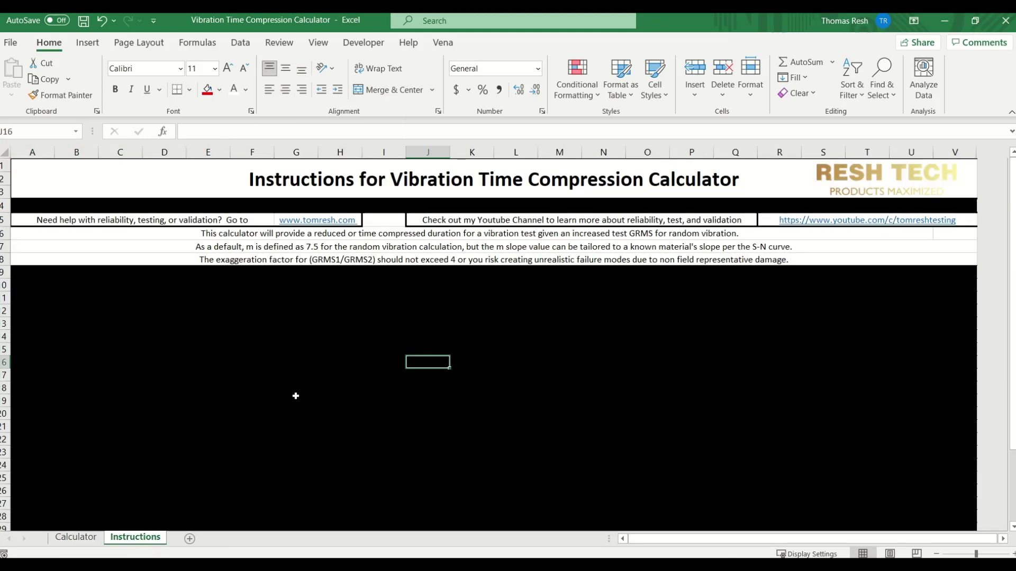
pyautogui.click(253, 233)
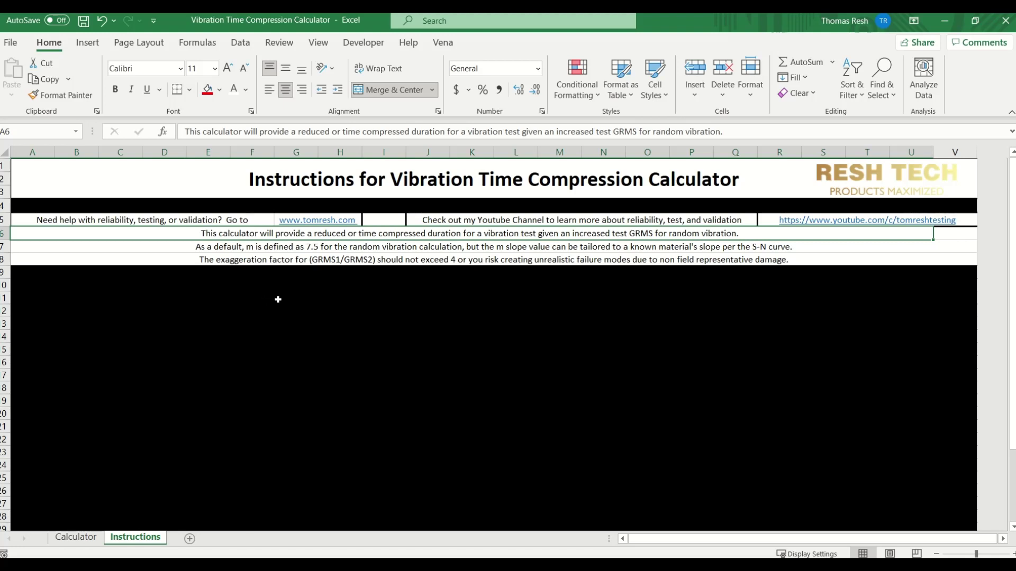
# - Go back to the Calculator sheet and select the GRMS2 input in L10
pyautogui.click(89, 538)
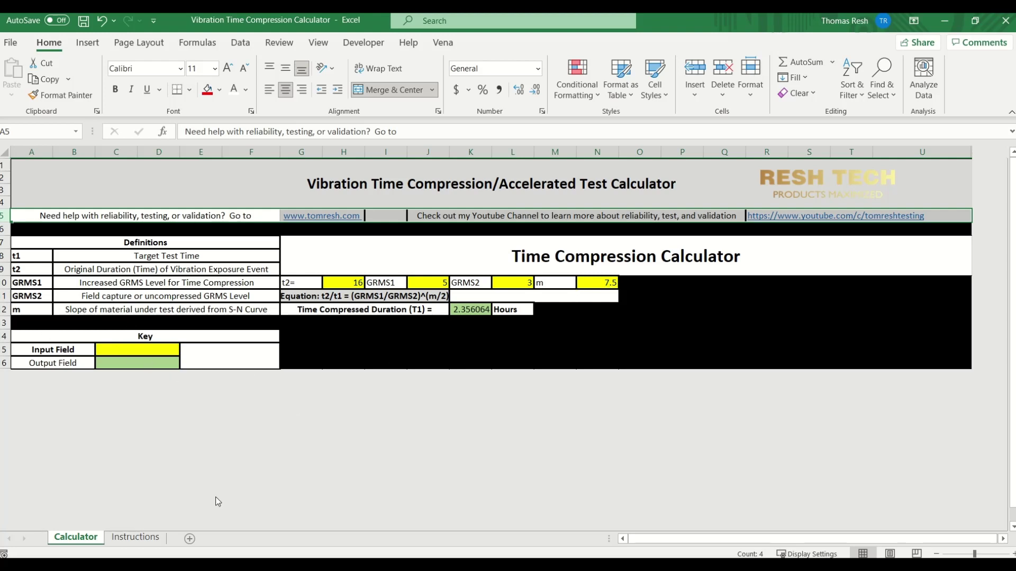
pyautogui.click(513, 283)
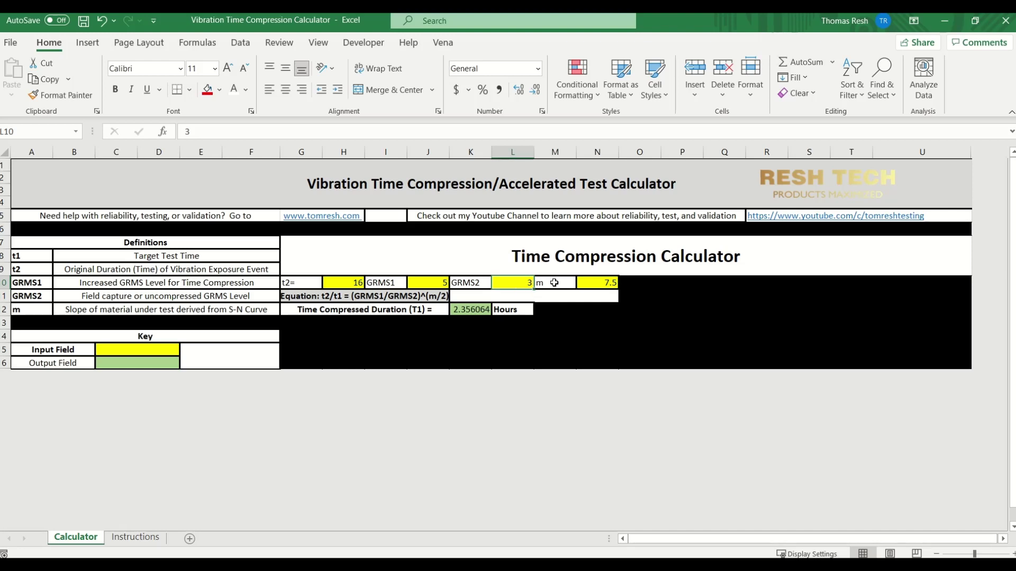
# - Delete t2 16 in H10, GRMS1 5 in J10 and GRMS2 3 in L10, then reselect H10
pyautogui.click(337, 283)
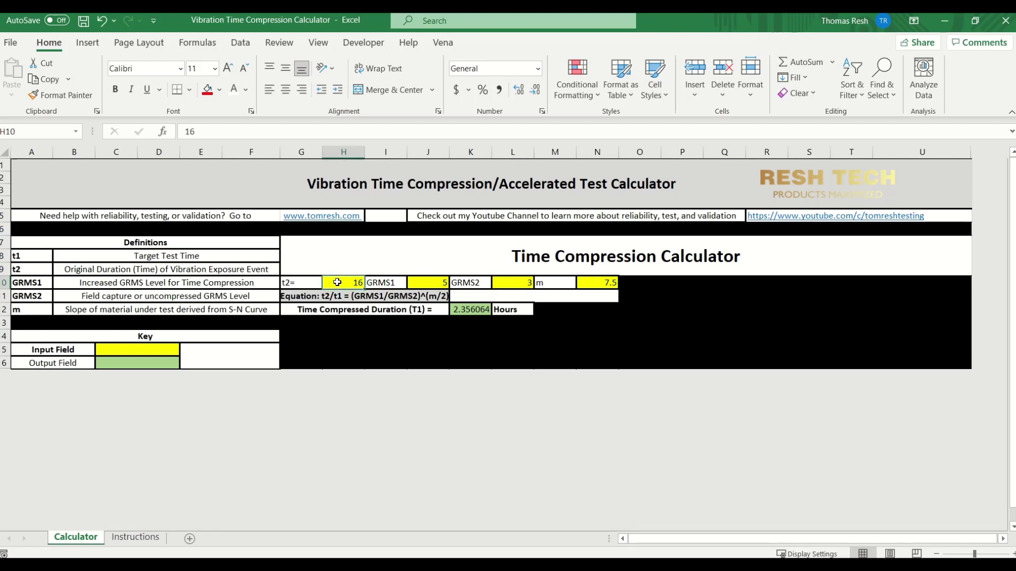
pyautogui.press('Delete')
pyautogui.click(489, 283)
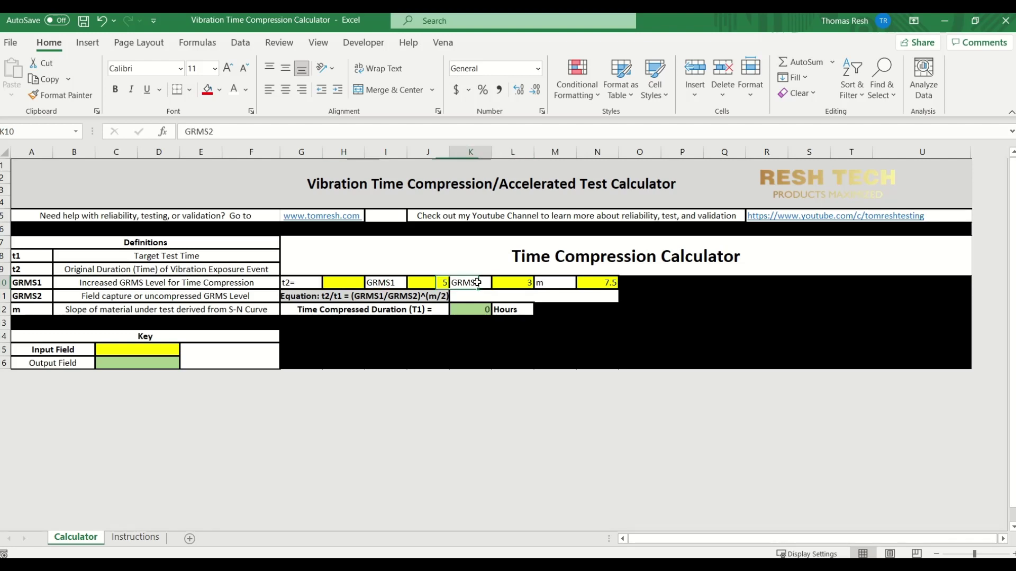
pyautogui.click(412, 285)
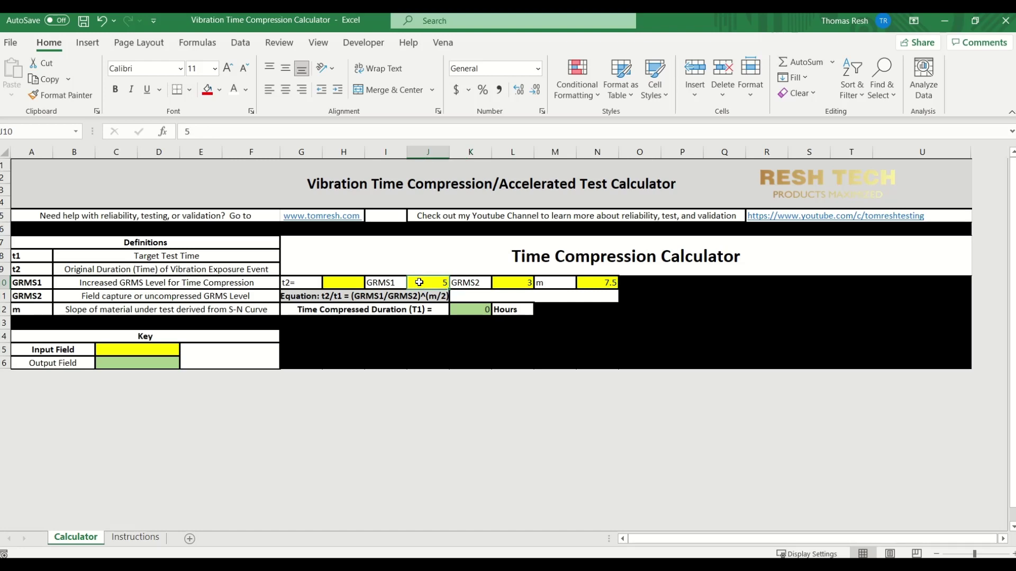
pyautogui.press('Delete')
pyautogui.click(521, 280)
pyautogui.press('Delete')
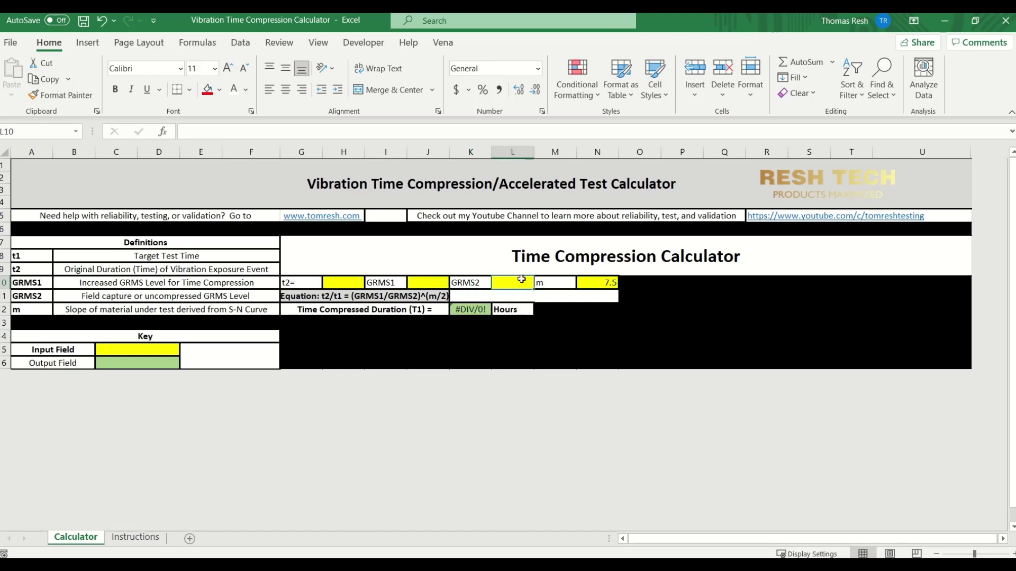
pyautogui.click(613, 284)
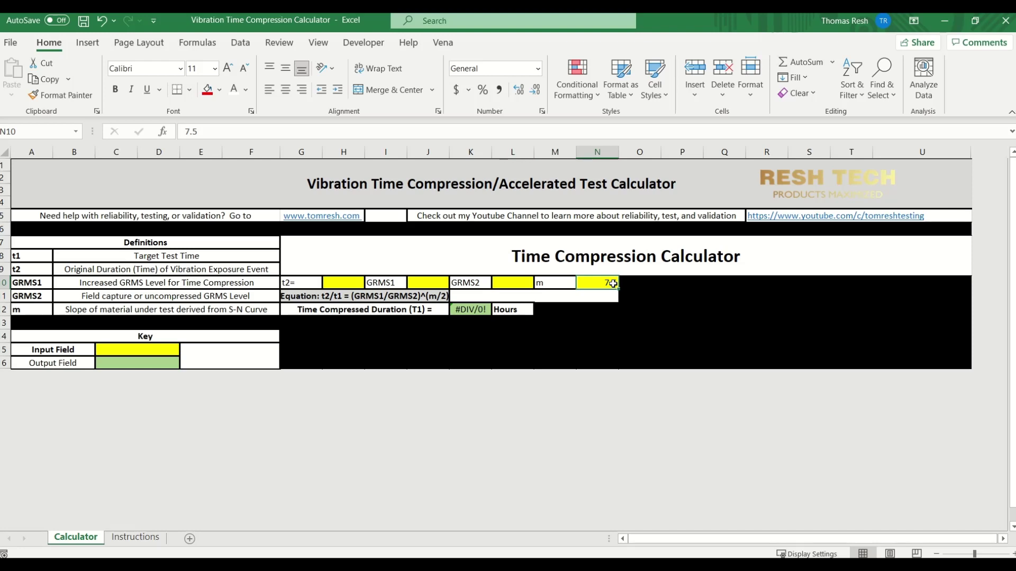
pyautogui.click(352, 281)
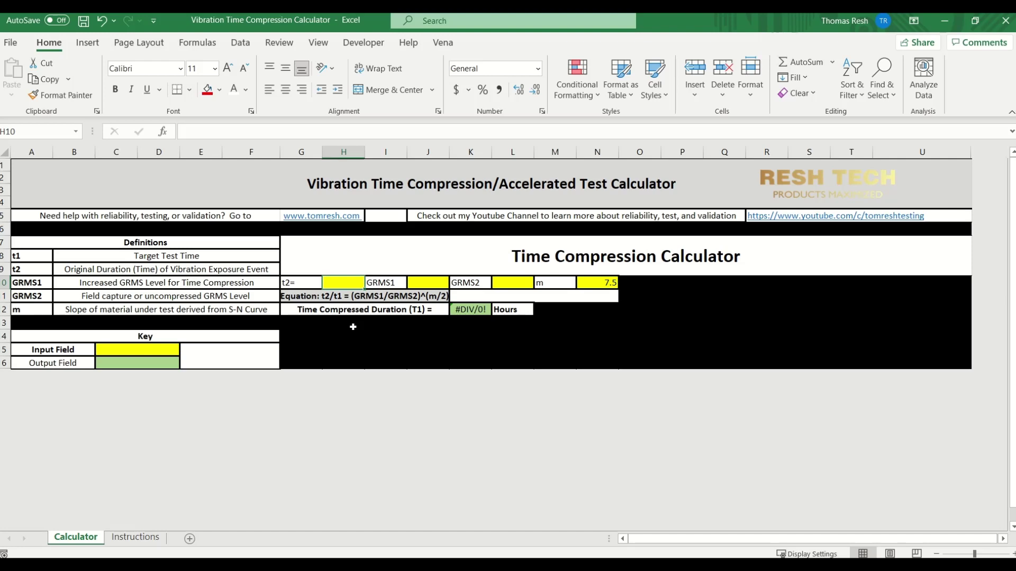
# - Enter 100 in H10, 1.5 in L10 and 3 in J10, giving 7.432544 hours
pyautogui.write('100')
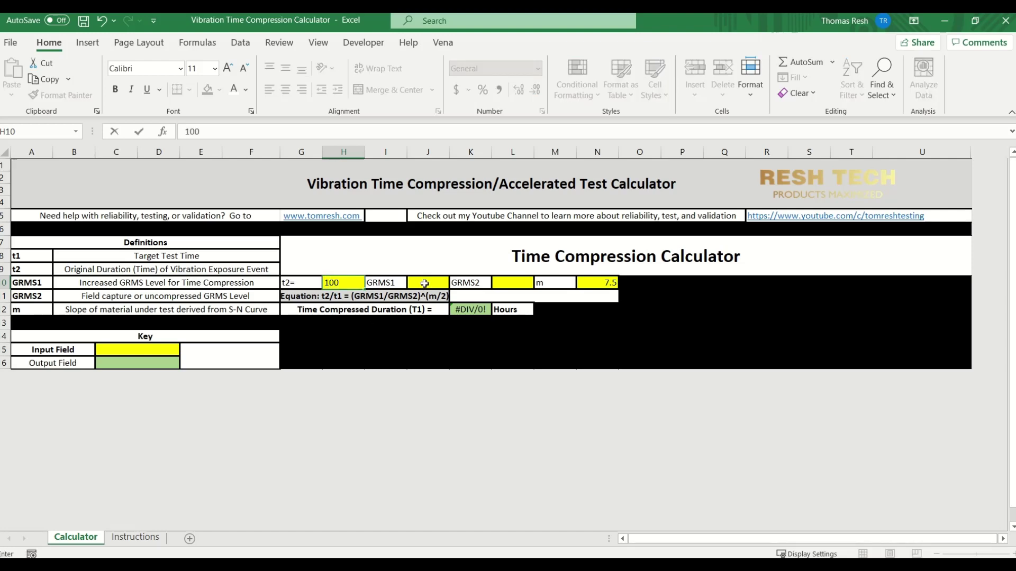
pyautogui.click(523, 282)
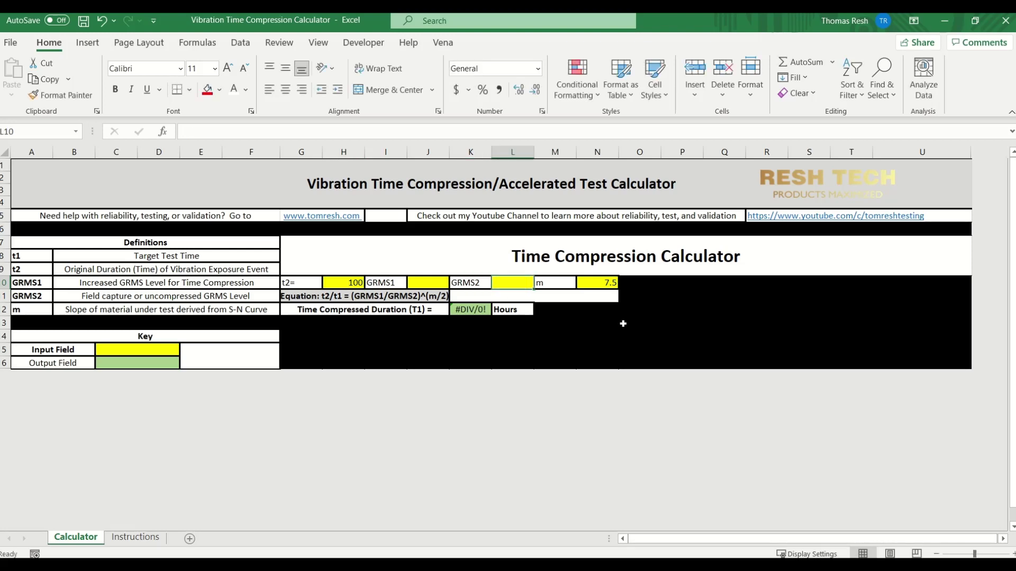
pyautogui.write('1.5')
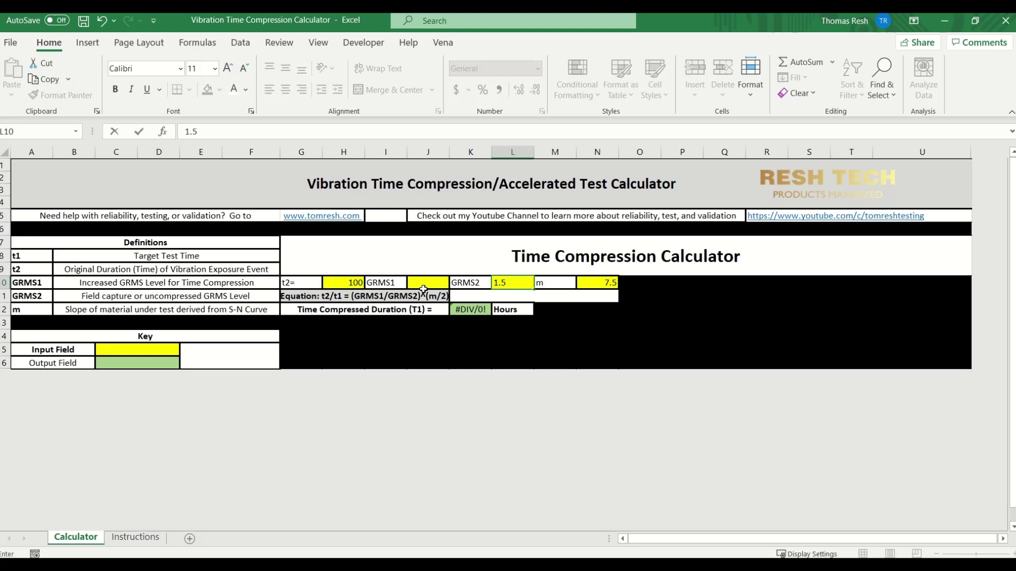
pyautogui.click(425, 284)
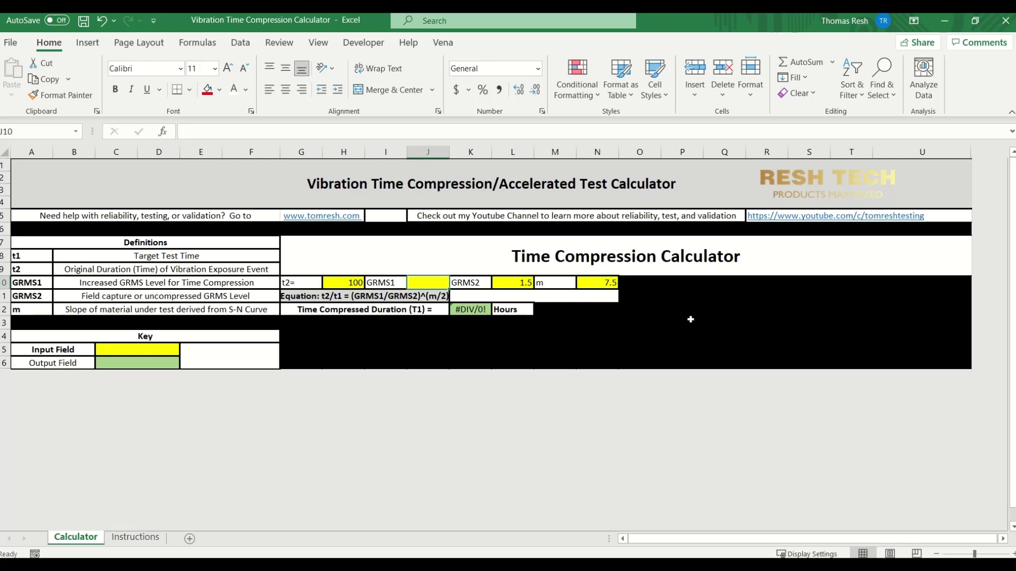
pyautogui.write('3')
pyautogui.click(597, 350)
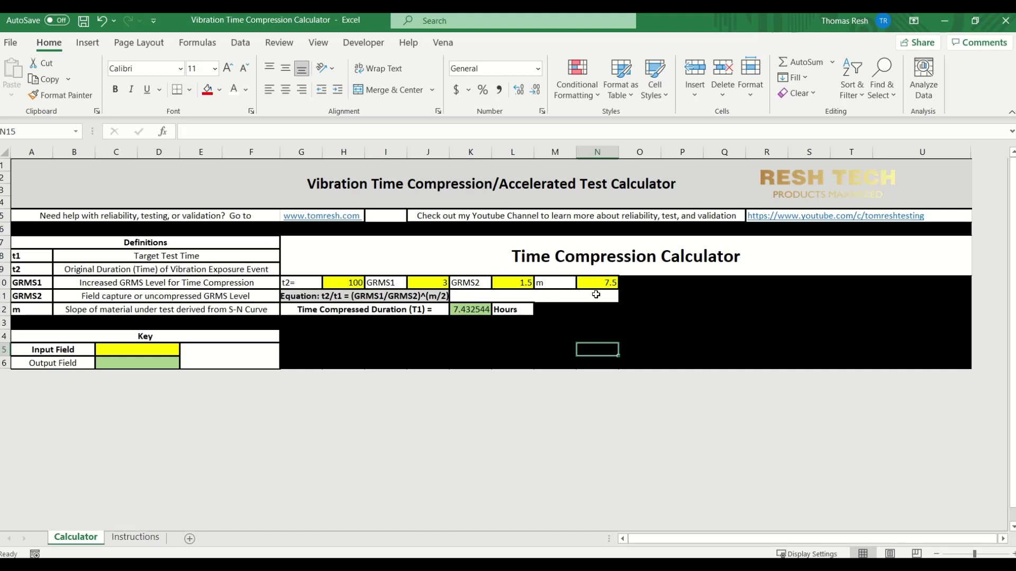
pyautogui.click(427, 336)
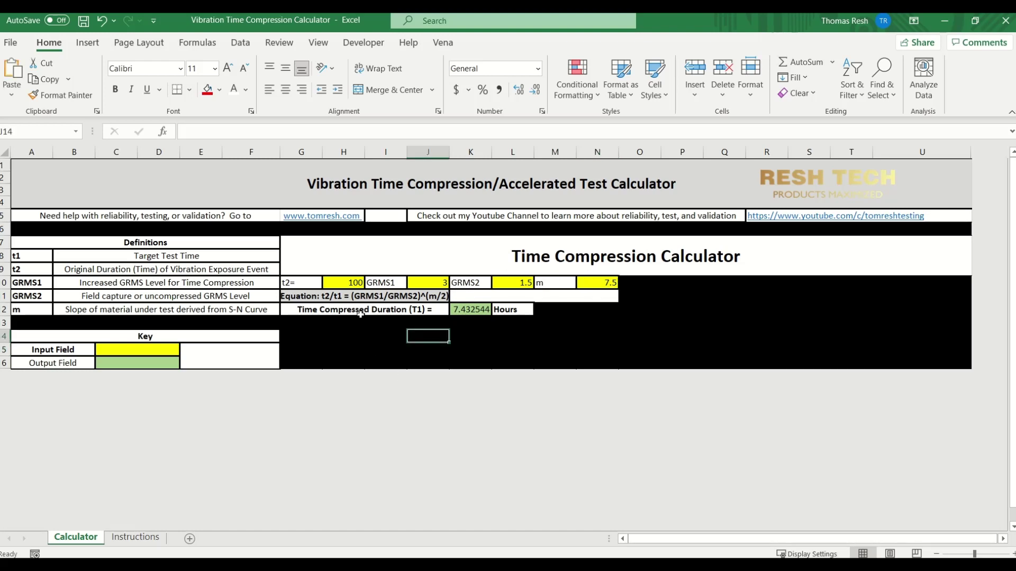